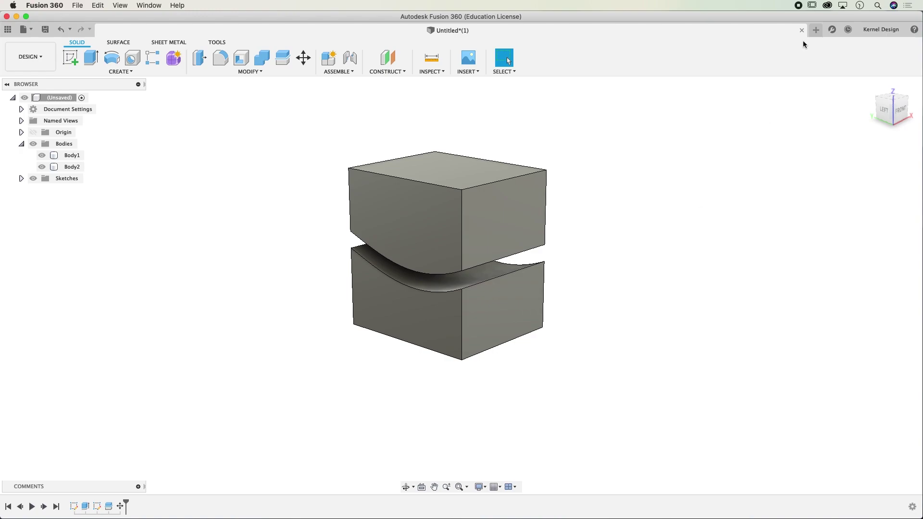
# In a new design, create a new-body box from the origin on the horizontal plane, about 45 mm long, 57.7 mm wide and 46.4 mm high
pyautogui.click(816, 30)
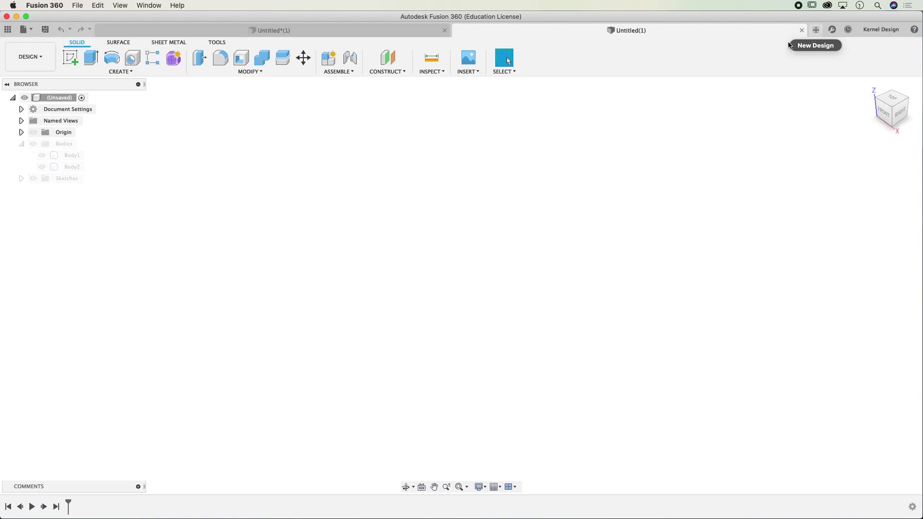
pyautogui.click(133, 72)
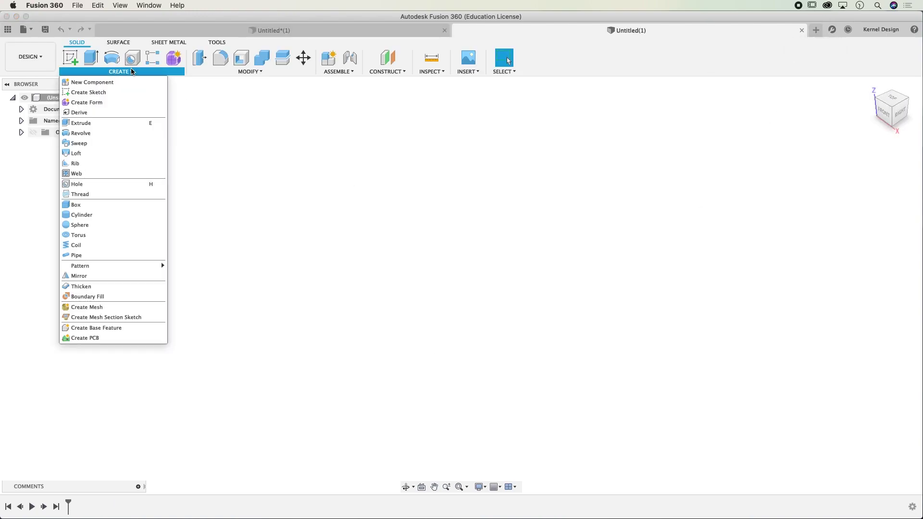
pyautogui.click(94, 204)
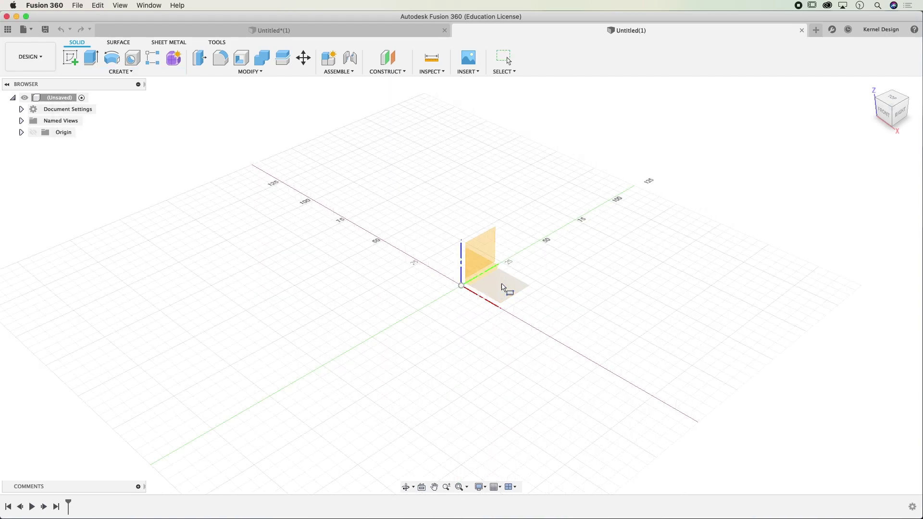
pyautogui.click(505, 288)
pyautogui.click(461, 286)
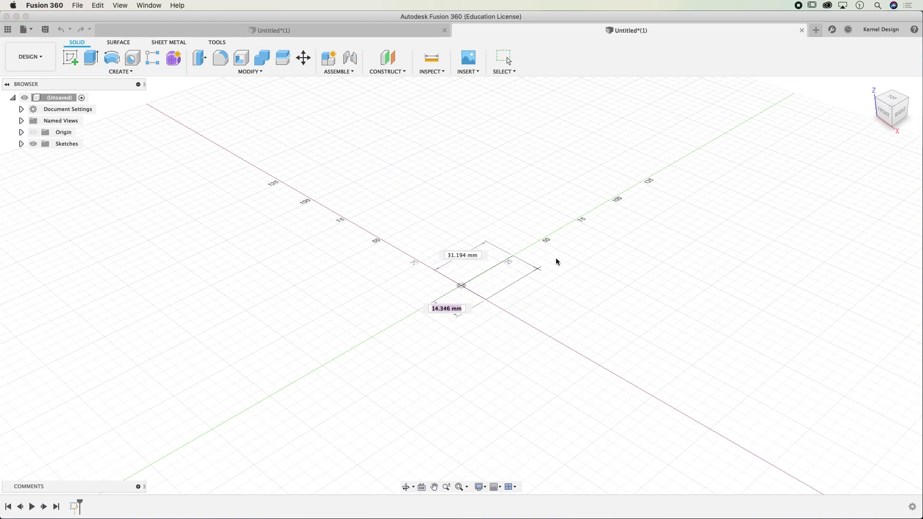
pyautogui.click(630, 274)
pyautogui.moveTo(551, 258); pyautogui.dragTo(551, 176)
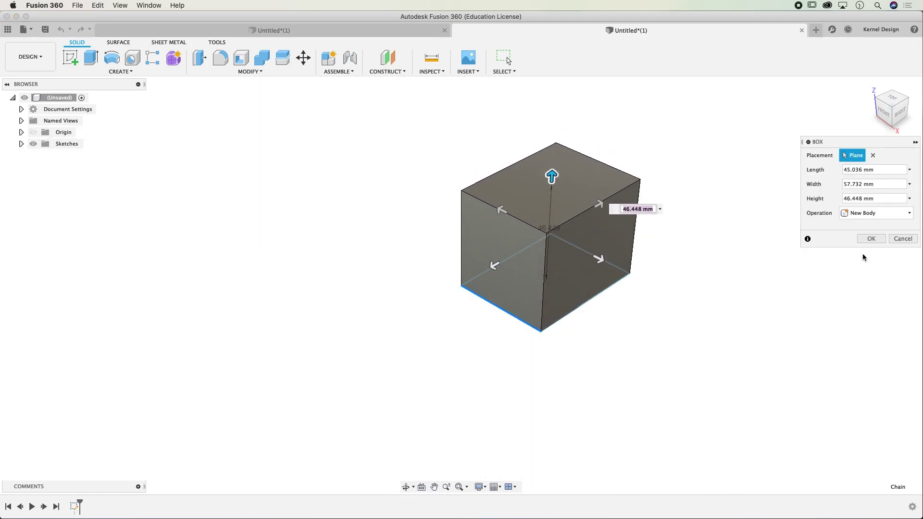
pyautogui.click(871, 238)
pyautogui.keyDown('shift'); pyautogui.moveTo(559, 270); pyautogui.dragTo(567, 230, button='middle'); pyautogui.keyUp('shift')
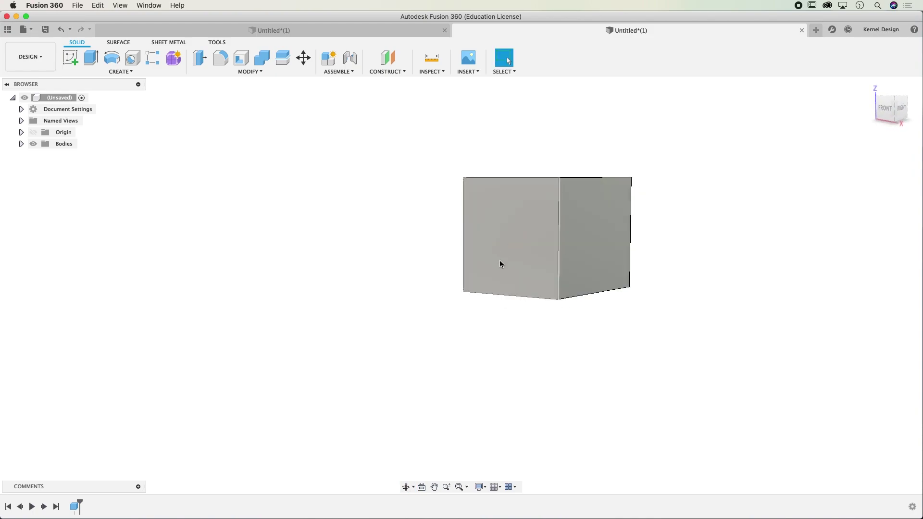
pyautogui.keyDown('shift'); pyautogui.moveTo(552, 231); pyautogui.dragTo(462, 257, button='middle'); pyautogui.keyUp('shift')
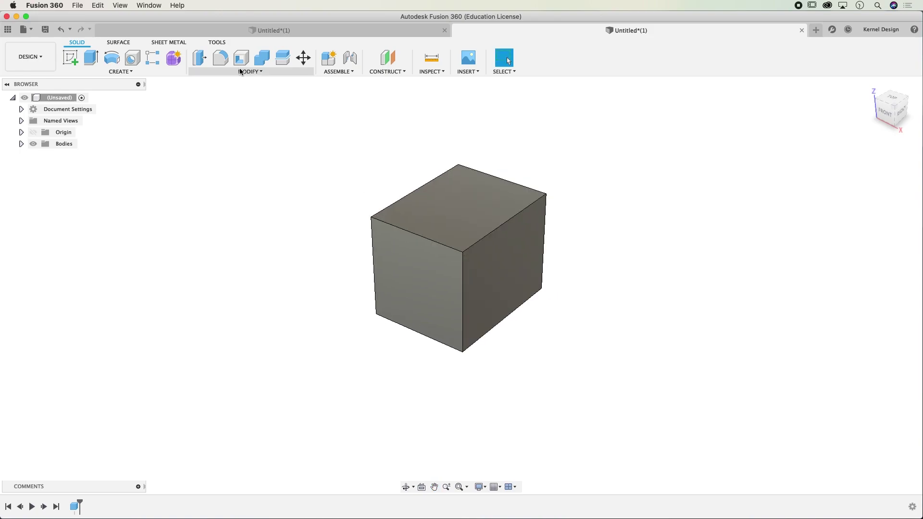
pyautogui.click(254, 72)
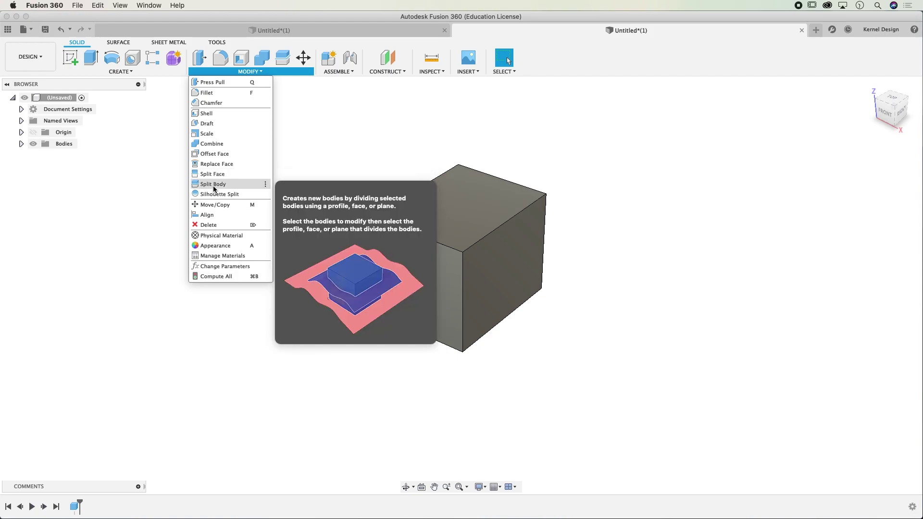
pyautogui.click(342, 172)
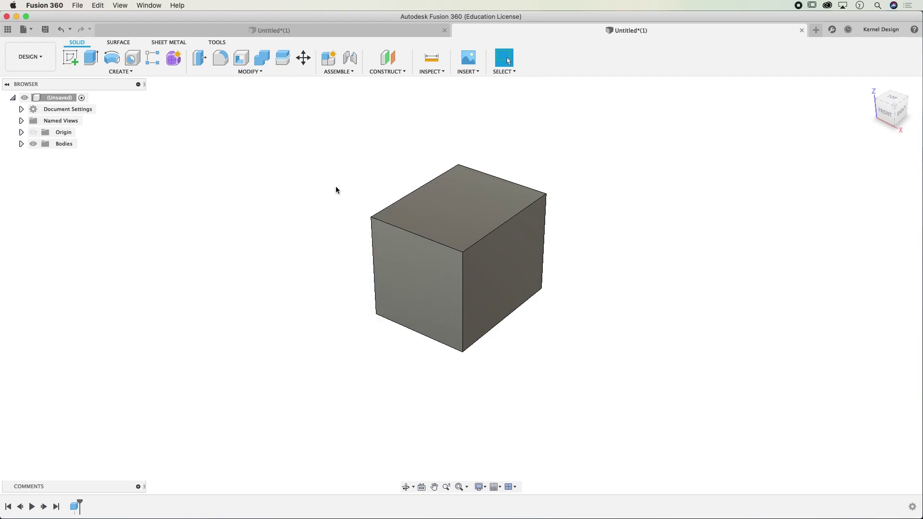
# Sketch a wavy four-point fit spline on the front origin plane, crossing the box's front face and extending past both sides
pyautogui.click(72, 59)
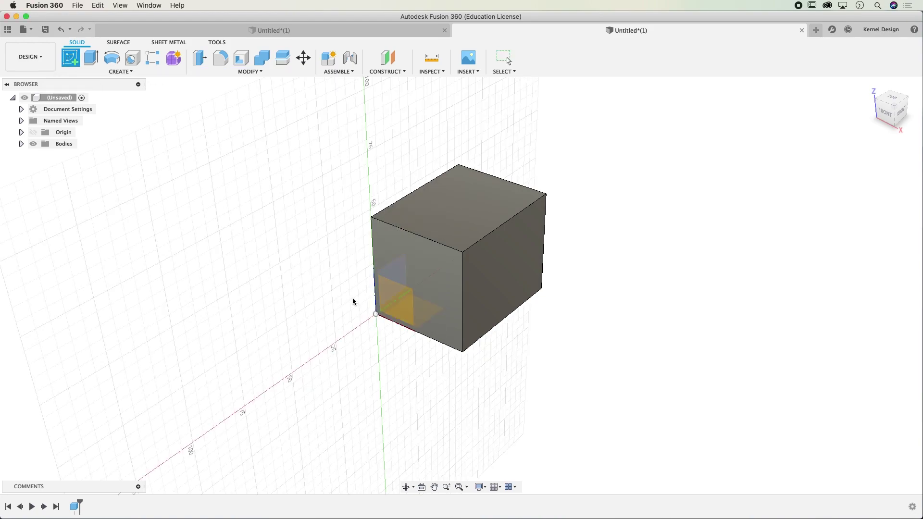
pyautogui.click(387, 292)
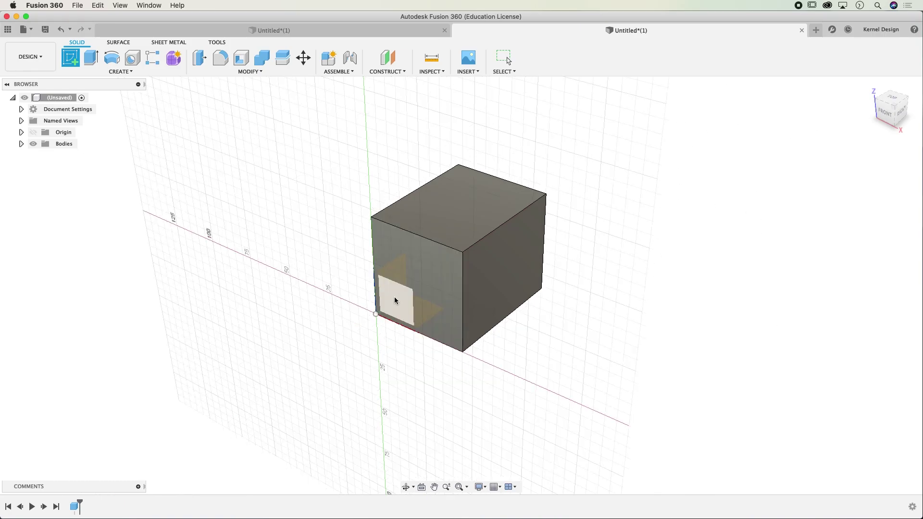
pyautogui.click(394, 296)
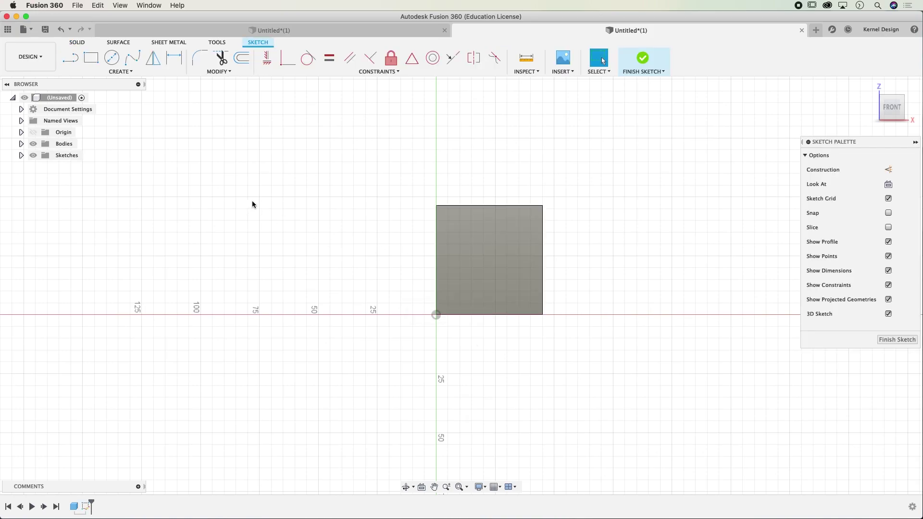
pyautogui.click(132, 58)
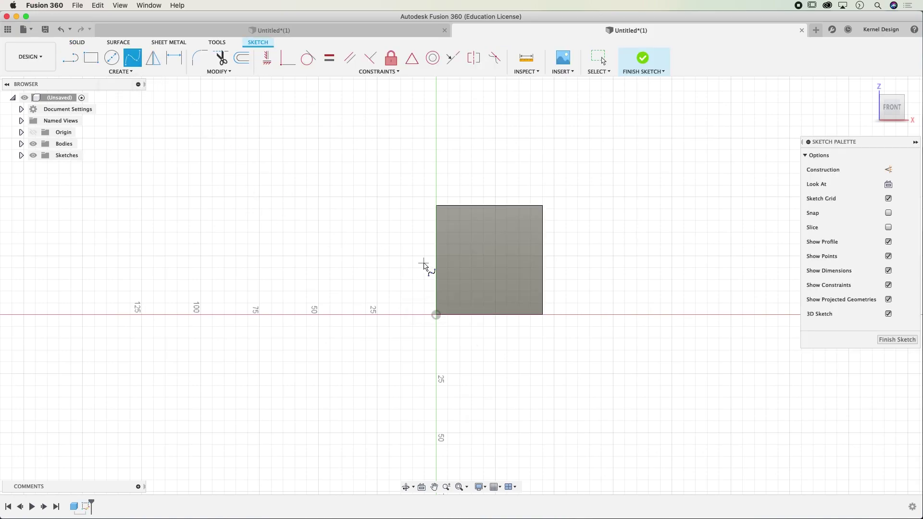
pyautogui.click(395, 285)
pyautogui.click(467, 253)
pyautogui.click(503, 263)
pyautogui.click(604, 247)
pyautogui.click(596, 225)
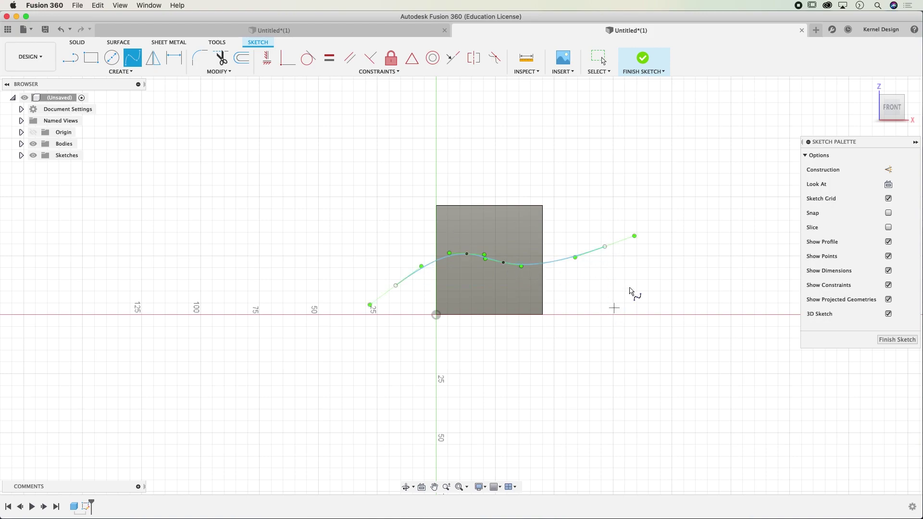
# Split the box's front face with the spline, using the Split with Surface type and an extended splitting tool
pyautogui.keyDown('shift'); pyautogui.moveTo(629, 259); pyautogui.dragTo(551, 288, button='middle'); pyautogui.keyUp('shift')
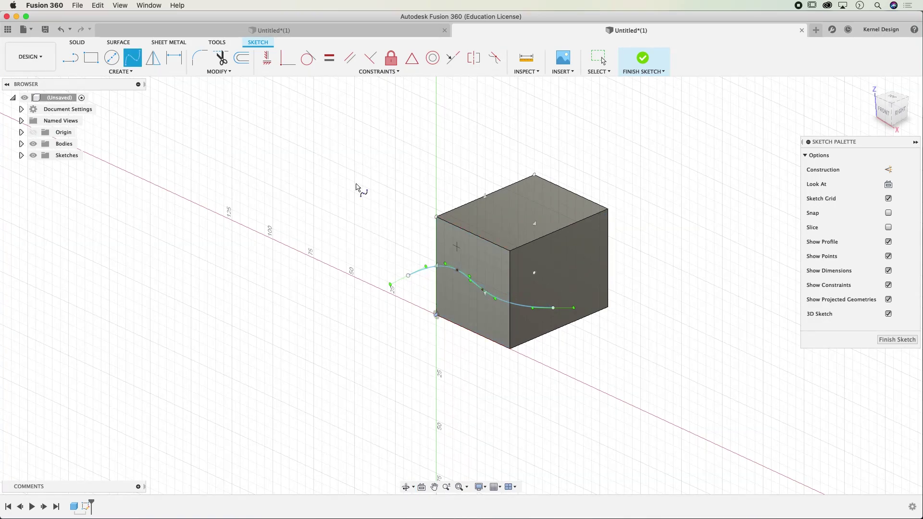
pyautogui.click(81, 44)
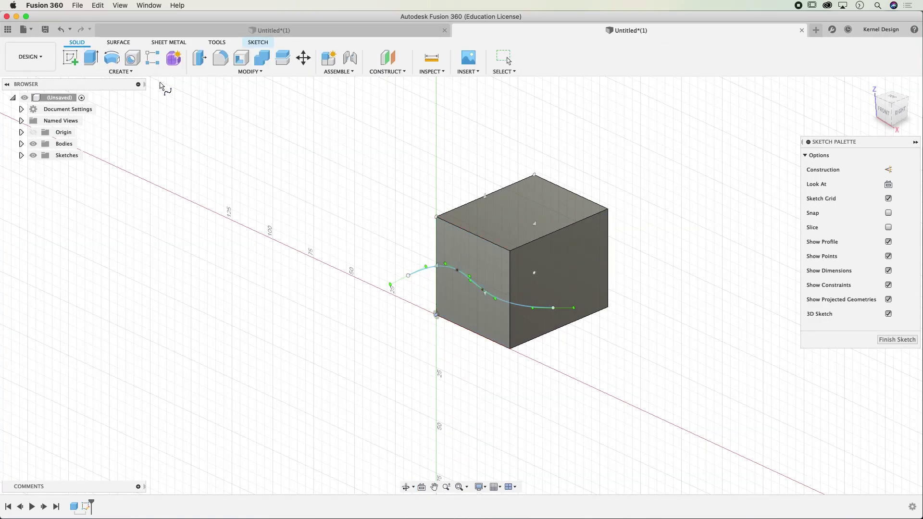
pyautogui.click(257, 74)
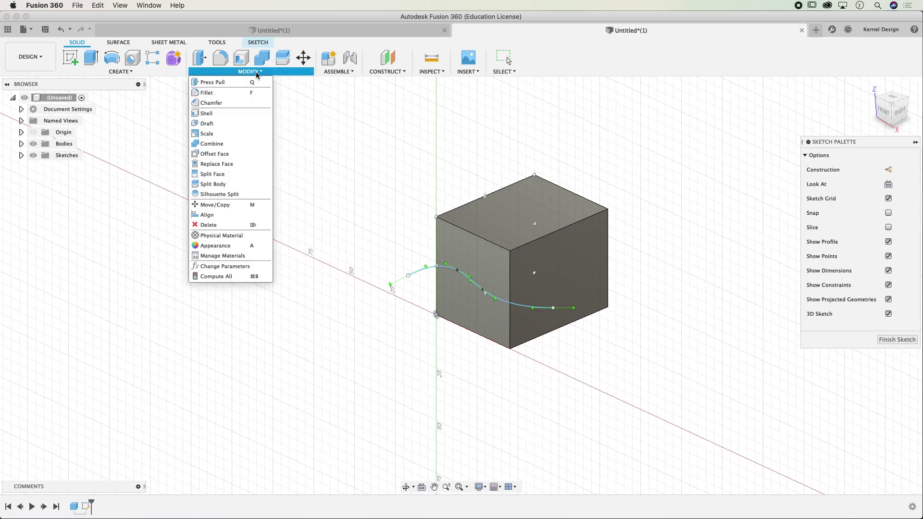
pyautogui.click(216, 174)
pyautogui.click(478, 257)
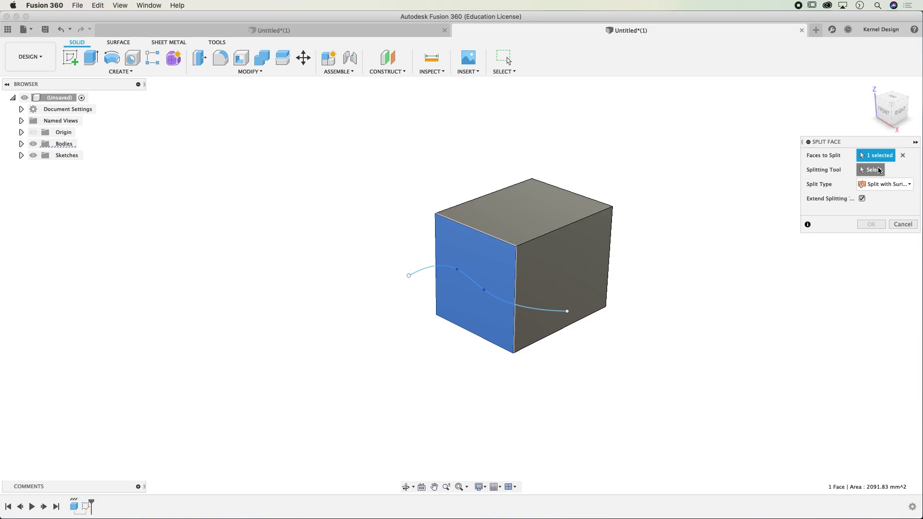
pyautogui.click(529, 307)
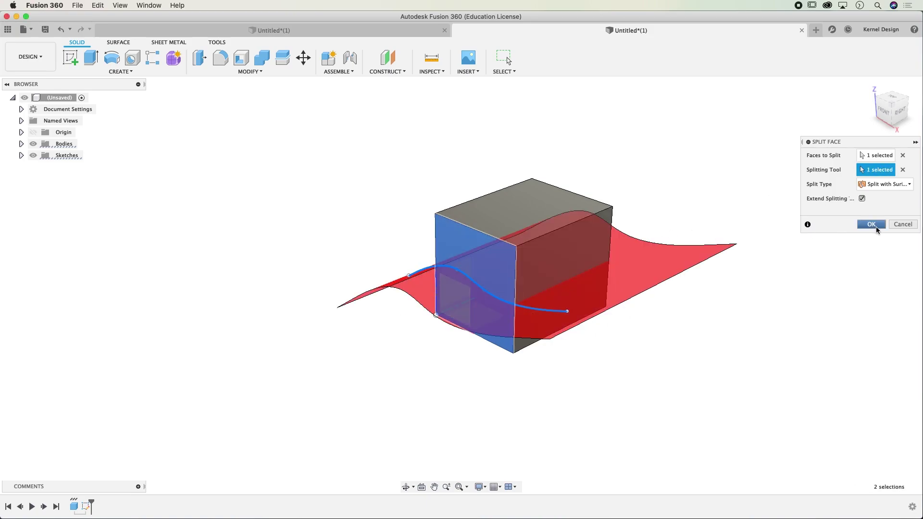
pyautogui.click(886, 184)
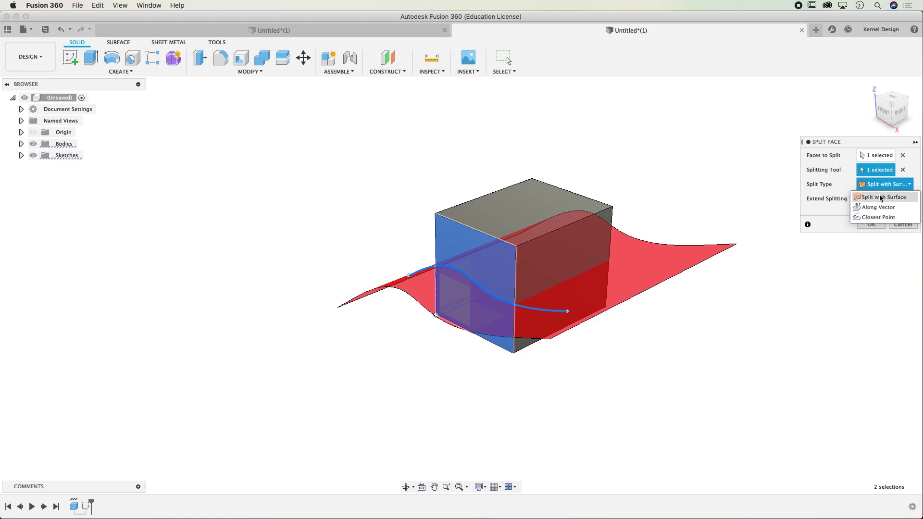
pyautogui.click(881, 198)
pyautogui.click(896, 188)
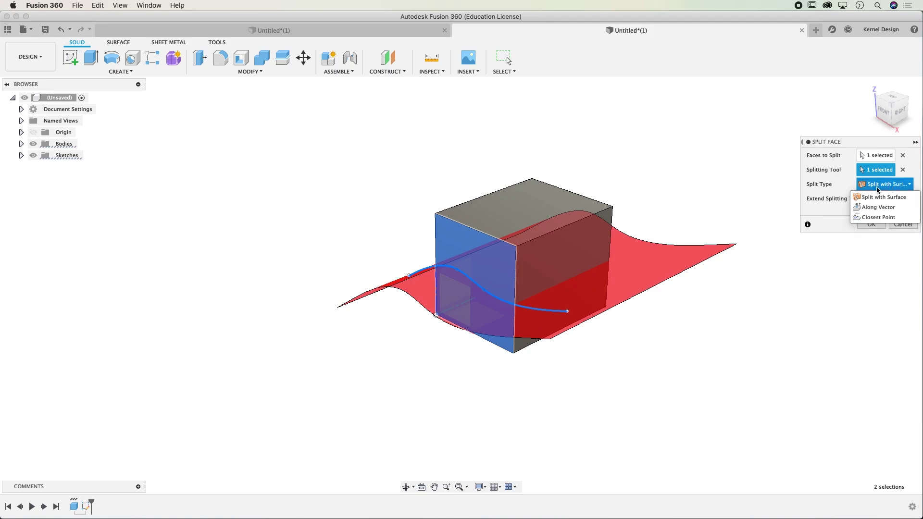
pyautogui.click(905, 198)
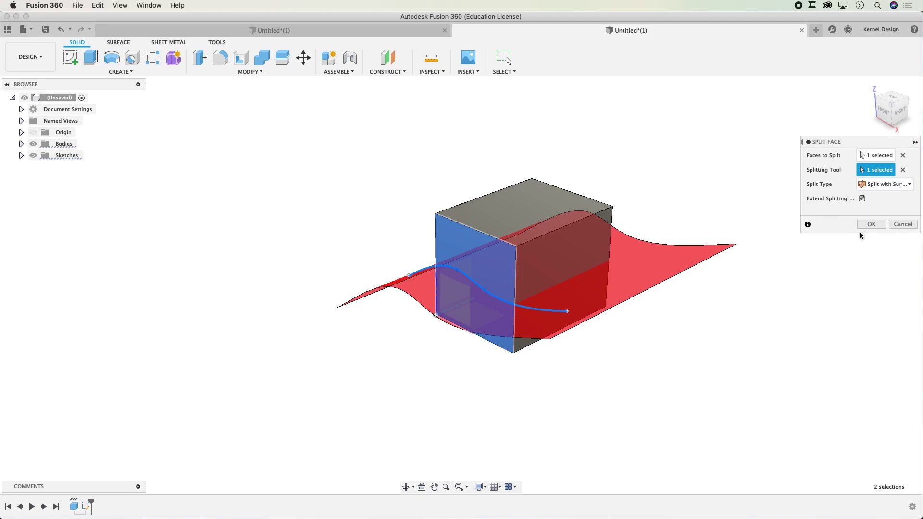
pyautogui.click(870, 225)
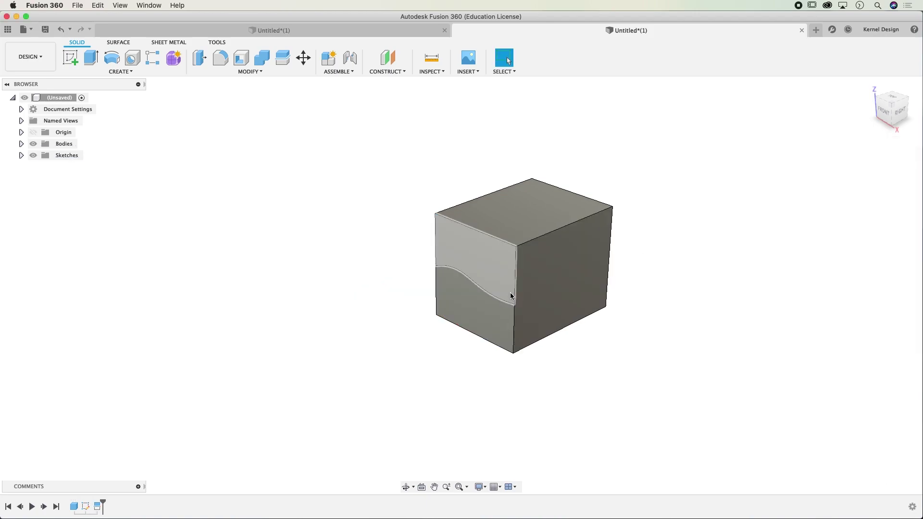
# Extrude the upper portion of the split front face outward about 32.9 mm, joined to the body
pyautogui.click(484, 271)
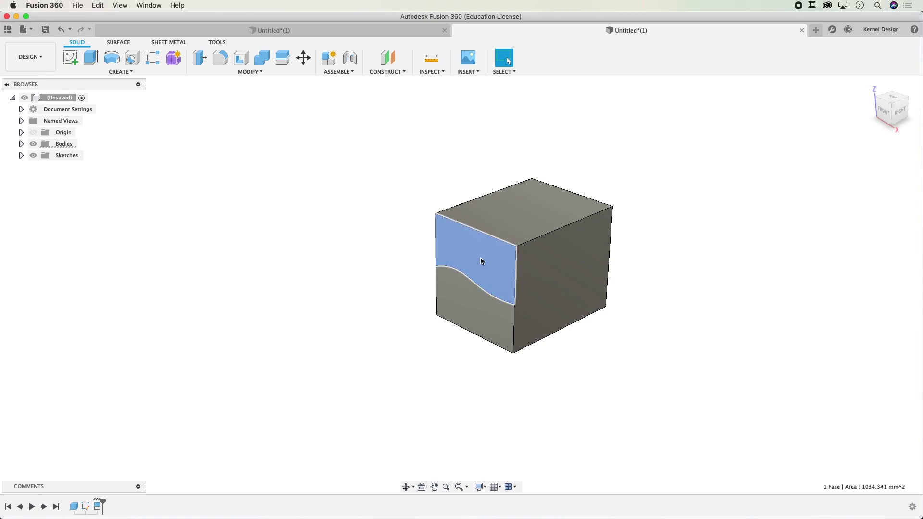
pyautogui.press('e')
pyautogui.moveTo(480, 270); pyautogui.dragTo(414, 297)
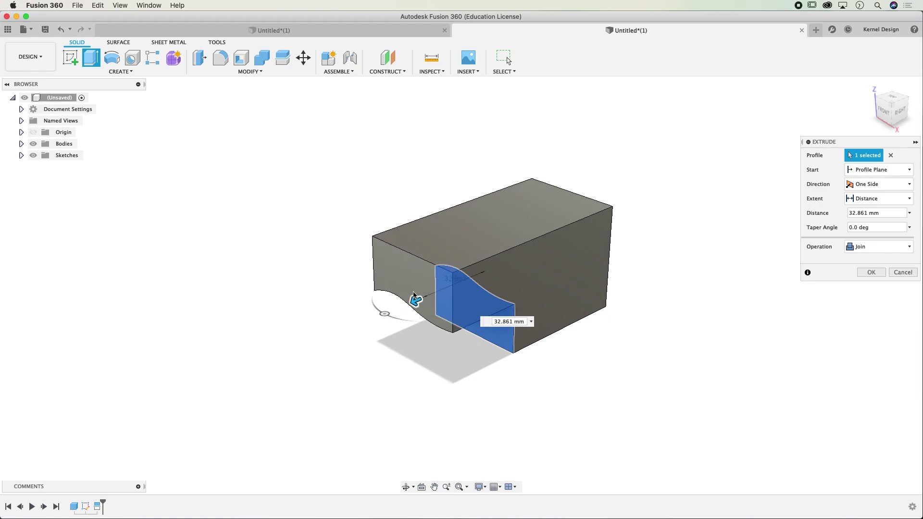
pyautogui.press('Return')
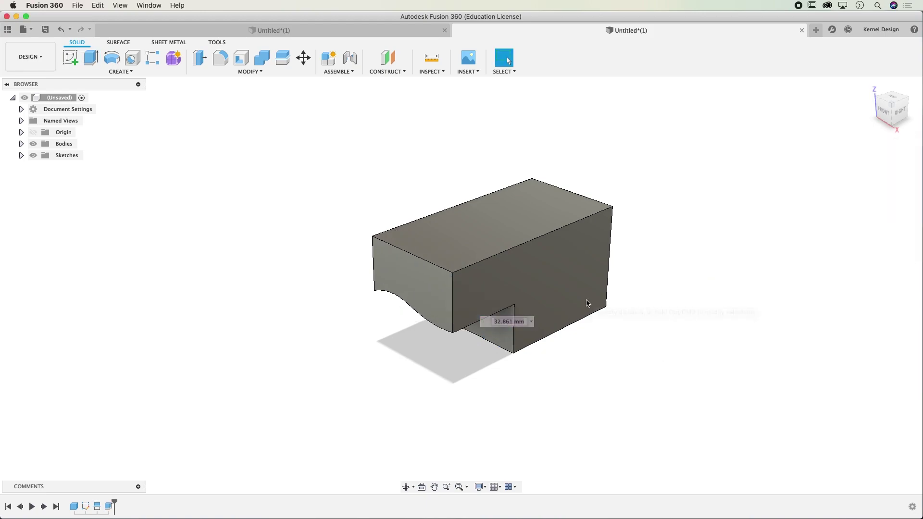
# Undo the extrusion and the face split, going back to the spline sketch
pyautogui.moveTo(550, 306)
pyautogui.keyDown('shift'); pyautogui.mouseDown(button='middle')
pyautogui.moveTo(620, 269)
pyautogui.moveTo(655, 266)
pyautogui.moveTo(607, 249)
pyautogui.moveTo(579, 287)
pyautogui.moveTo(563, 290)
pyautogui.moveTo(659, 293)
pyautogui.moveTo(668, 267)
pyautogui.moveTo(599, 278)
pyautogui.moveTo(641, 282)
pyautogui.moveTo(572, 324)
pyautogui.mouseUp(button='middle'); pyautogui.keyUp('shift')
pyautogui.press('super+z')
pyautogui.press('super+z')
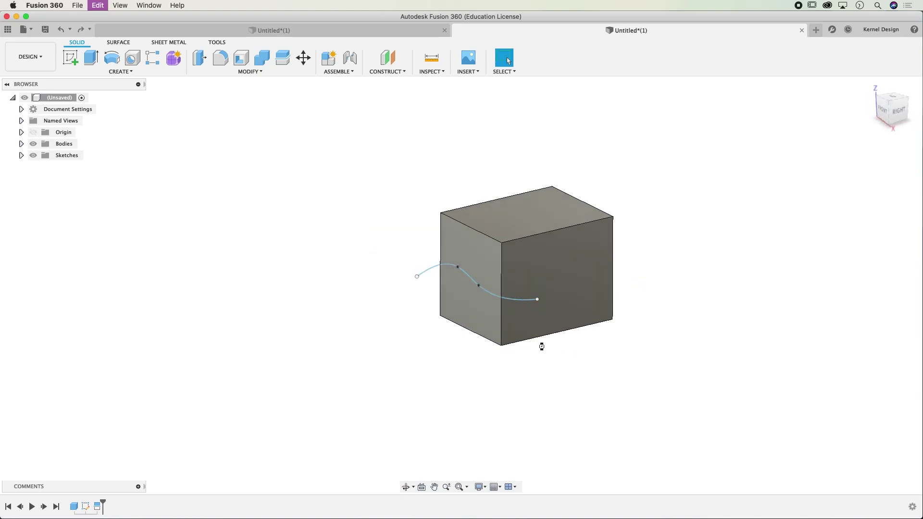
pyautogui.press('super+z')
# Split the box body with the spline as an extended splitting tool, and select each resulting body in turn
pyautogui.moveTo(649, 206)
pyautogui.keyDown('shift'); pyautogui.mouseDown(button='middle')
pyautogui.moveTo(613, 227)
pyautogui.moveTo(593, 336)
pyautogui.moveTo(597, 301)
pyautogui.mouseUp(button='middle'); pyautogui.keyUp('shift')
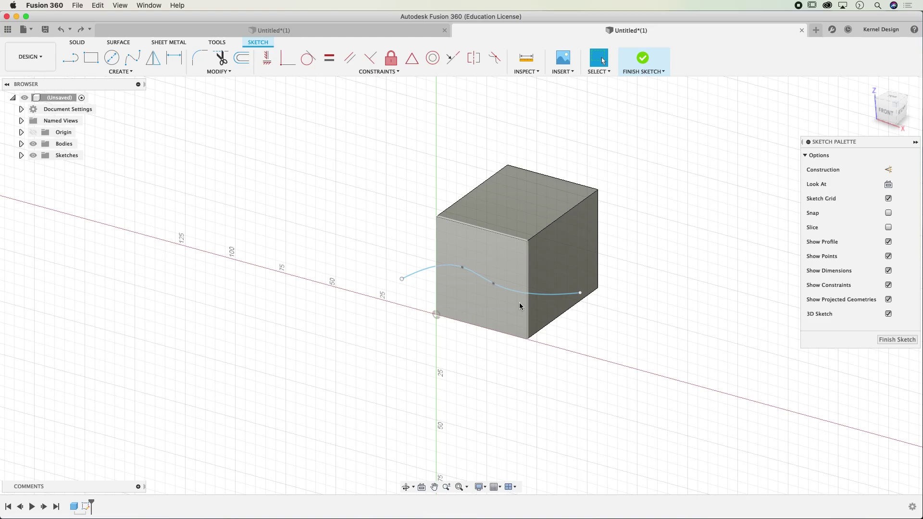
pyautogui.click(76, 42)
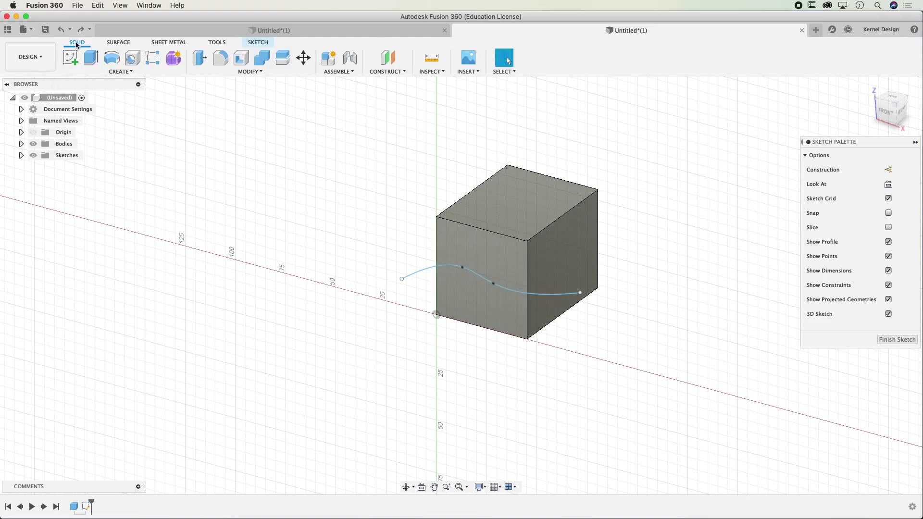
pyautogui.click(244, 71)
pyautogui.click(227, 183)
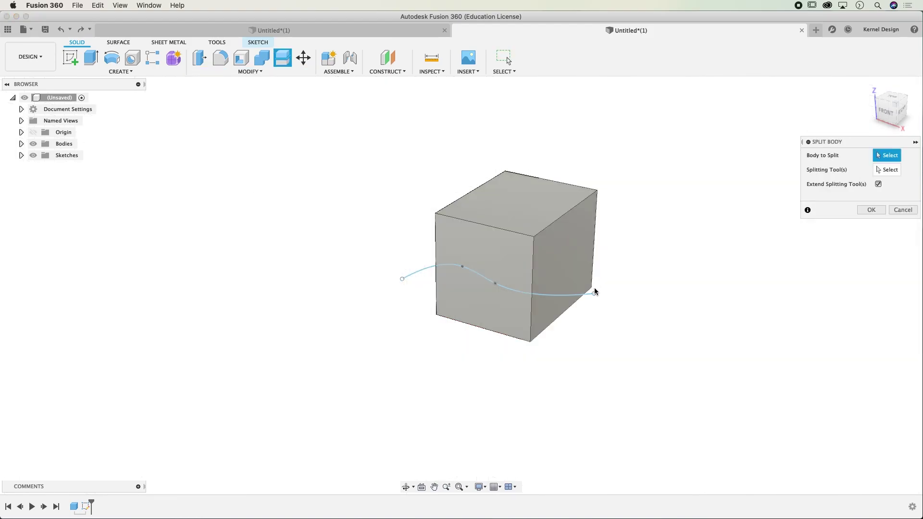
pyautogui.click(500, 248)
pyautogui.click(881, 170)
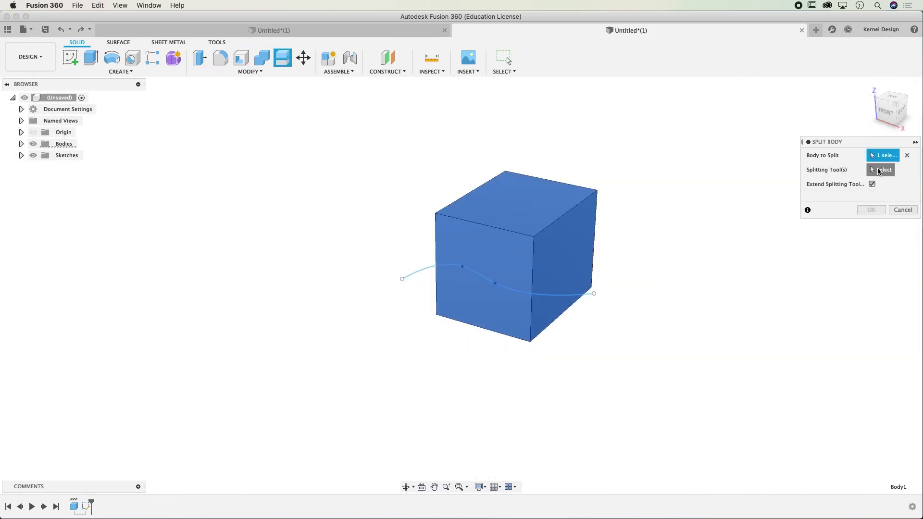
pyautogui.click(559, 297)
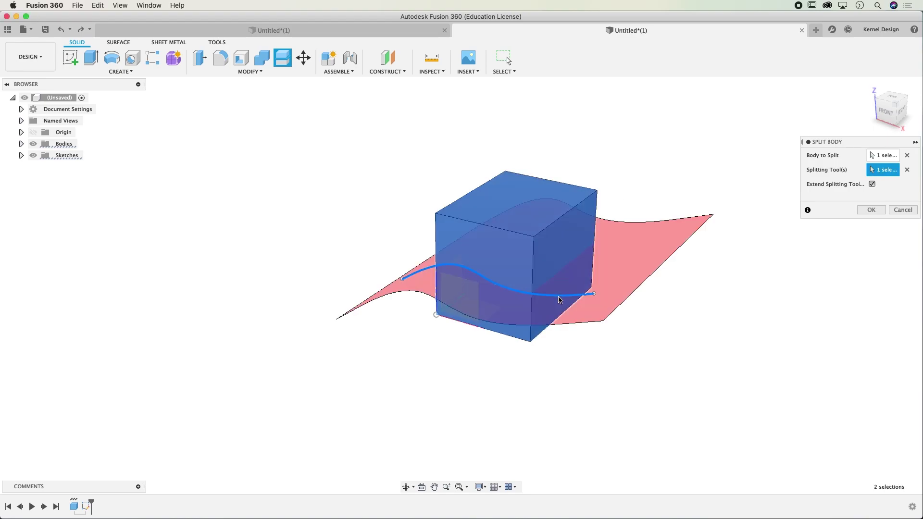
pyautogui.moveTo(673, 314)
pyautogui.keyDown('shift'); pyautogui.mouseDown(button='middle')
pyautogui.moveTo(624, 298)
pyautogui.moveTo(610, 305)
pyautogui.moveTo(662, 305)
pyautogui.mouseUp(button='middle'); pyautogui.keyUp('shift')
pyautogui.click(21, 144)
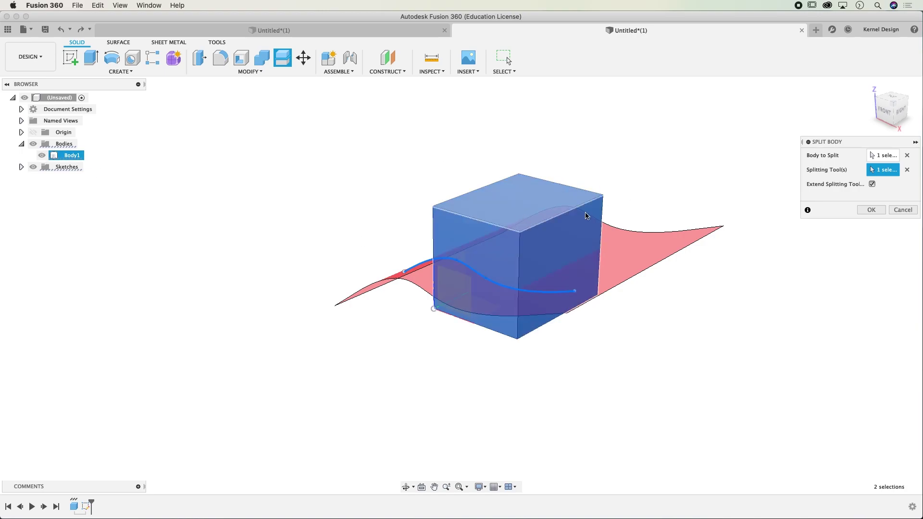
pyautogui.click(871, 210)
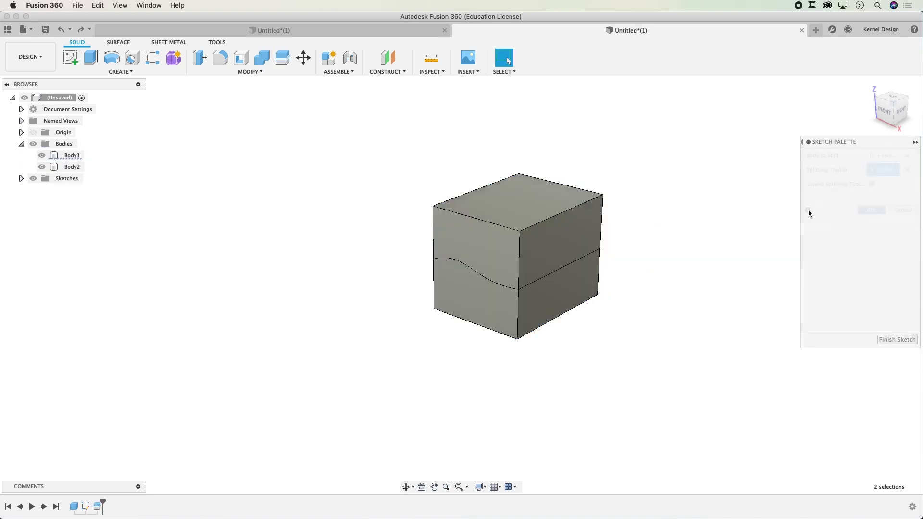
pyautogui.click(61, 159)
pyautogui.click(56, 168)
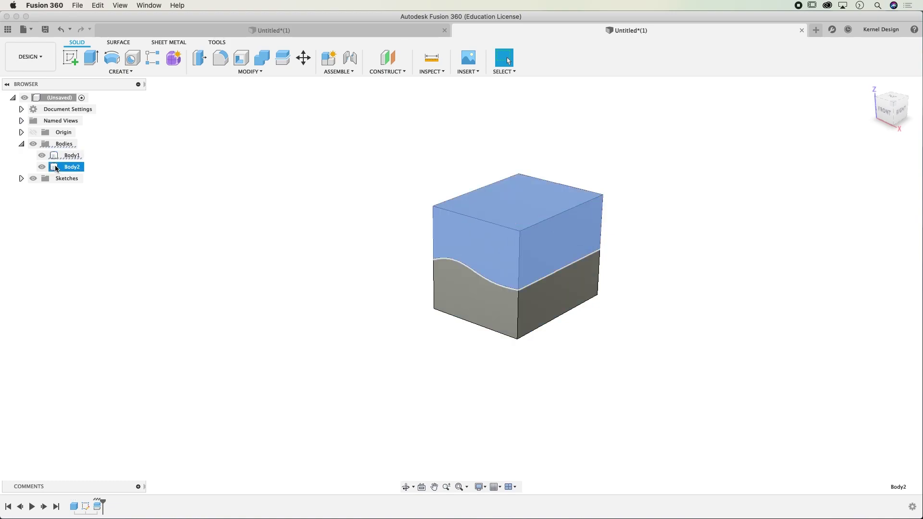
# Highlight the upper body and the lower body in turn to check them as separate solids
pyautogui.click(467, 283)
pyautogui.click(65, 167)
pyautogui.click(68, 155)
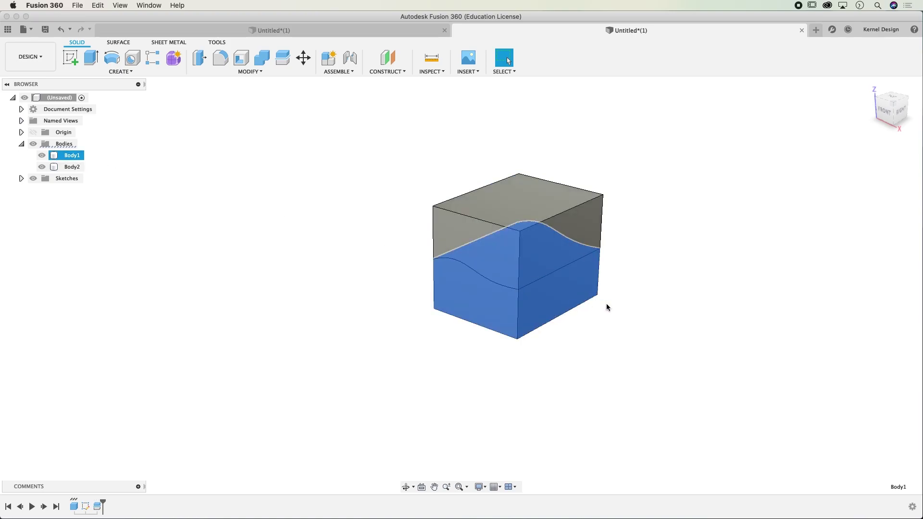
# Move the lower body down about 7.6 mm along Z to open a gap between the two split bodies
pyautogui.click(250, 71)
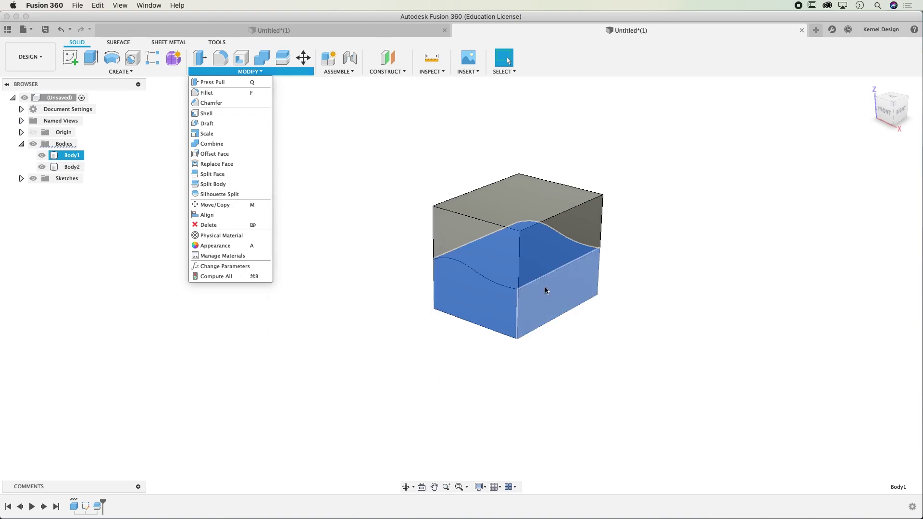
pyautogui.press('Escape')
pyautogui.click(72, 155)
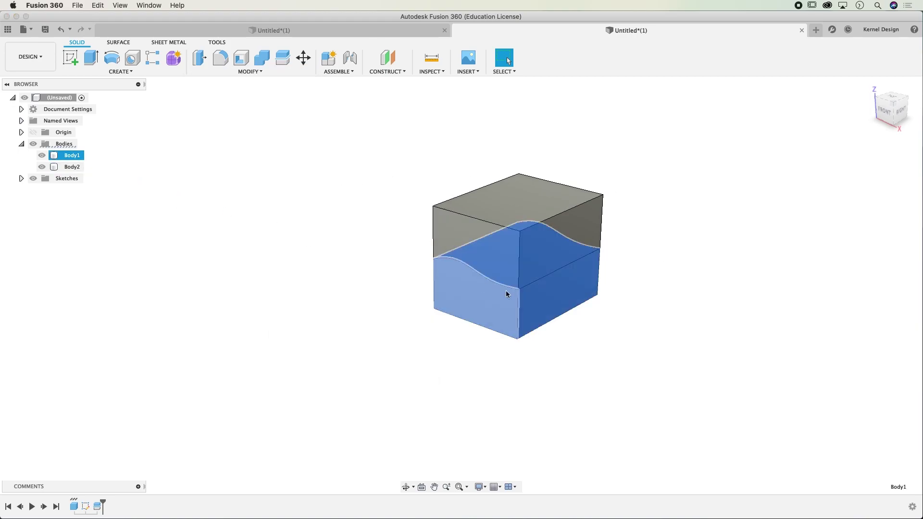
pyautogui.press('m')
pyautogui.moveTo(433, 290); pyautogui.dragTo(460, 302)
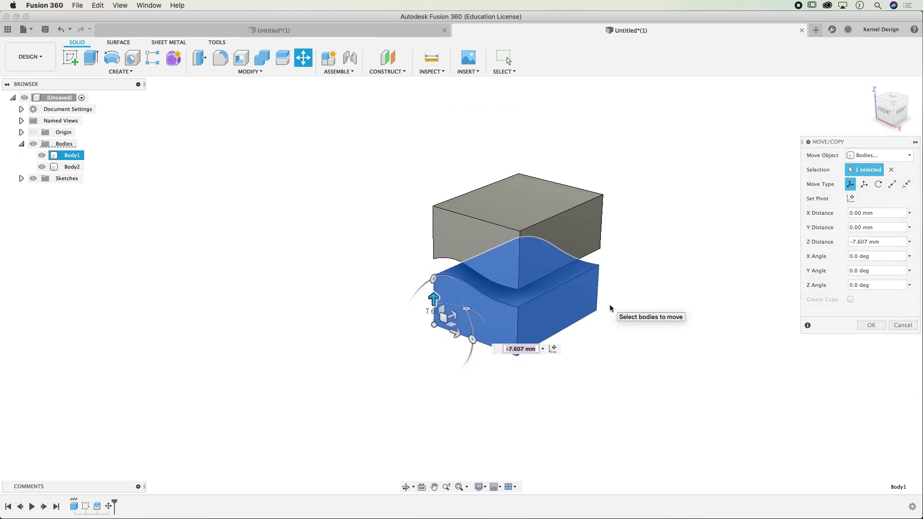
pyautogui.press('Return')
pyautogui.keyDown('shift'); pyautogui.moveTo(477, 292); pyautogui.dragTo(512, 262, button='middle'); pyautogui.keyUp('shift')
pyautogui.scroll(-5, 512, 263)
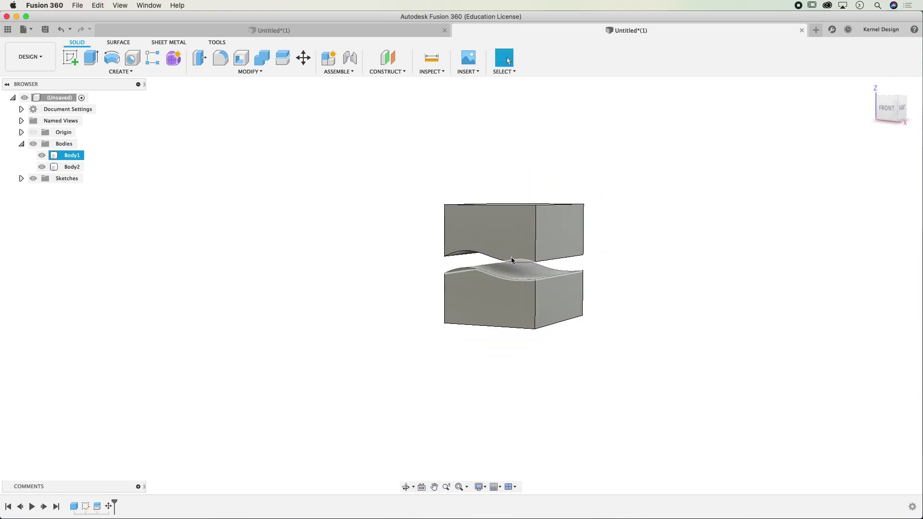
pyautogui.scroll(8, 512, 263)
pyautogui.moveTo(607, 338)
pyautogui.keyDown('shift'); pyautogui.mouseDown(button='middle')
pyautogui.moveTo(596, 323)
pyautogui.moveTo(653, 316)
pyautogui.moveTo(655, 334)
pyautogui.moveTo(437, 330)
pyautogui.moveTo(621, 342)
pyautogui.moveTo(587, 344)
pyautogui.moveTo(591, 354)
pyautogui.mouseUp(button='middle'); pyautogui.keyUp('shift')
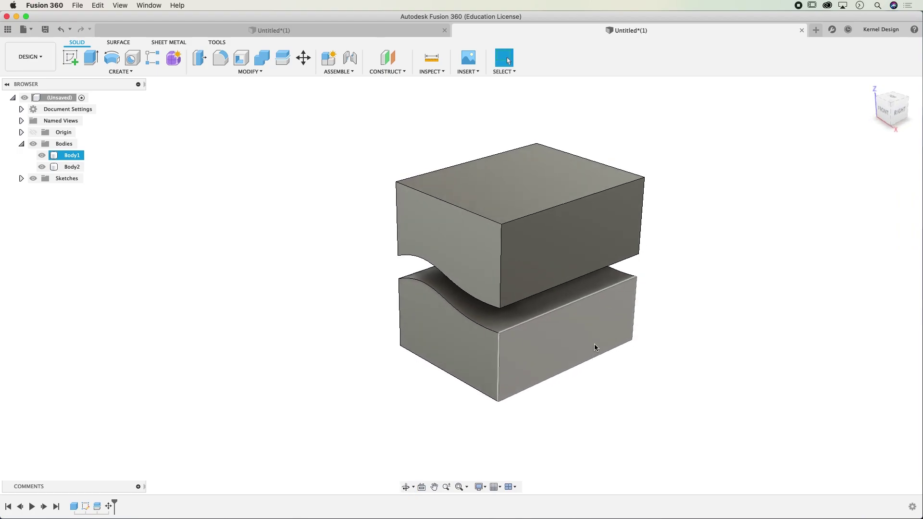